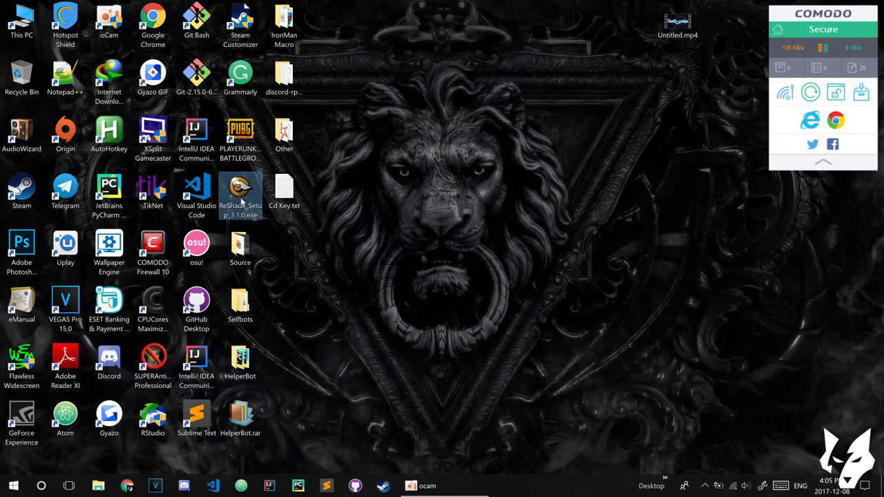
Launch the ReShade 3.1.0 setup from the desktop.
double_click(240, 199)
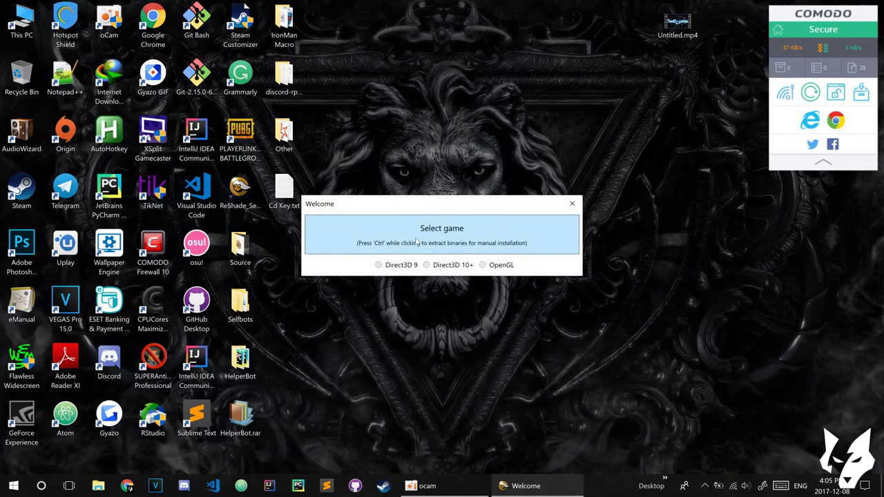
Switch to Steam, browse the local files of PLAYERUNKNOWN'S BATTLEGROUNDS to locate its install folder, and close the opened windows.
click(705, 485)
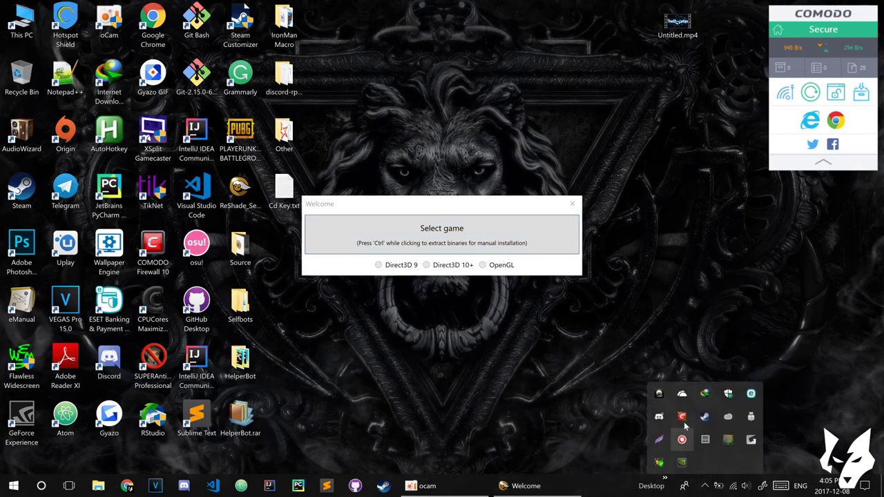
click(701, 423)
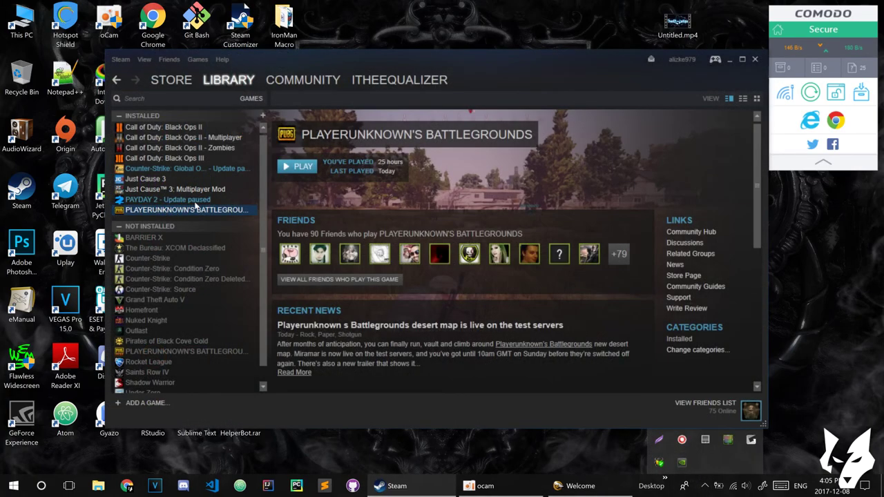
right_click(229, 210)
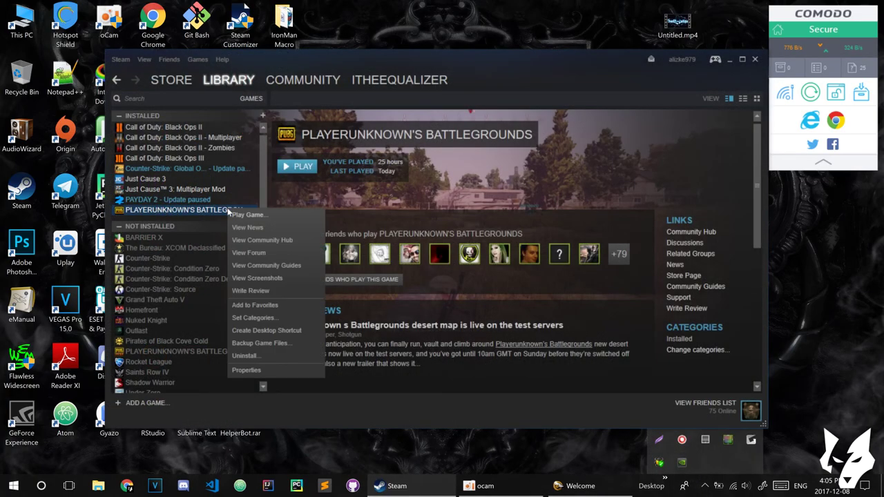
click(246, 370)
click(404, 87)
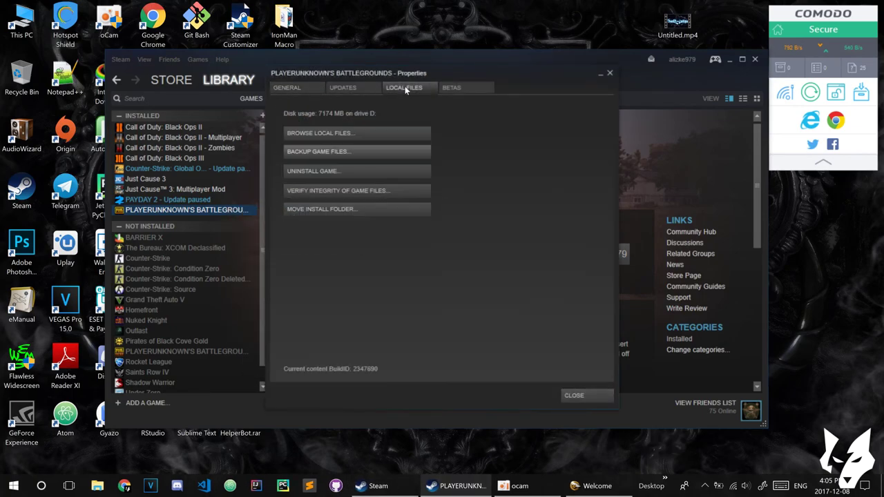
click(291, 140)
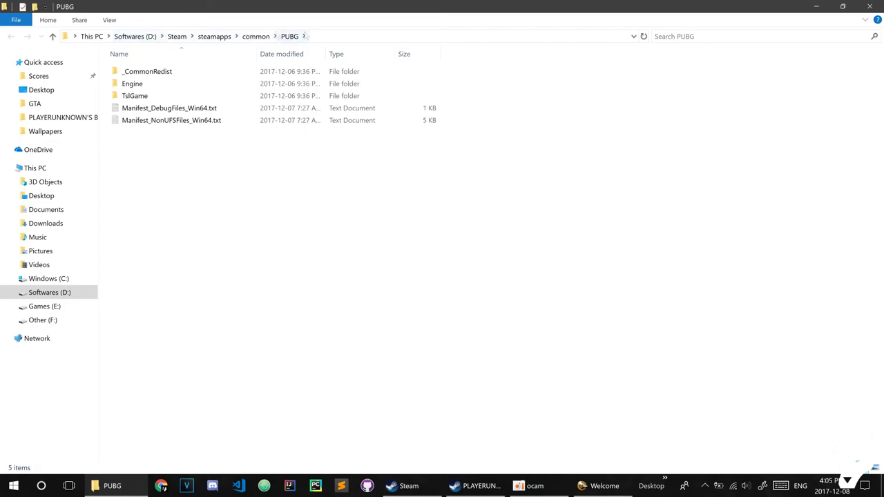
key(alt+F4)
click(609, 74)
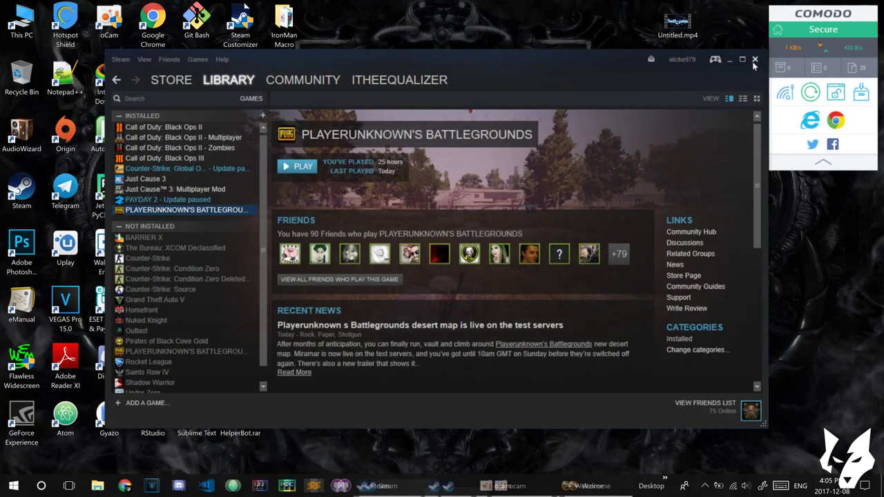
click(754, 59)
Select TslGame.exe in PUBG\TslGame\Binaries\Win64 as the game for the ReShade installation.
click(345, 235)
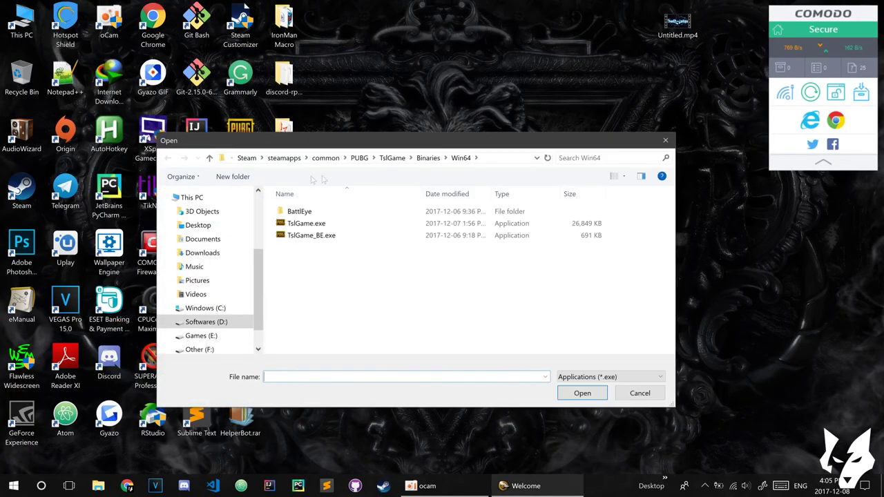
click(364, 157)
double_click(300, 236)
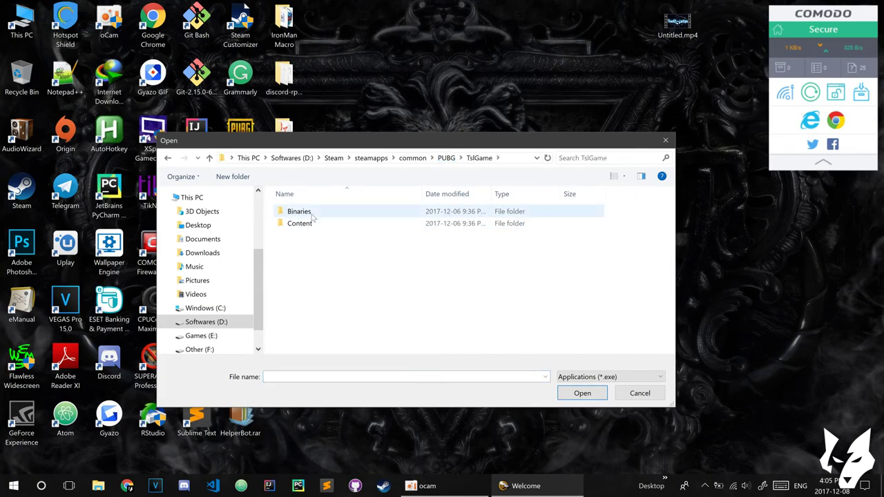
double_click(304, 211)
double_click(306, 223)
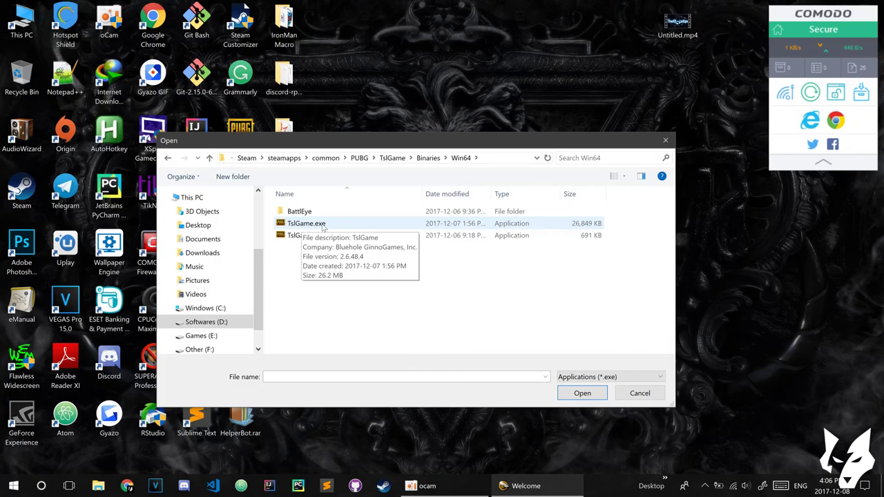
double_click(322, 225)
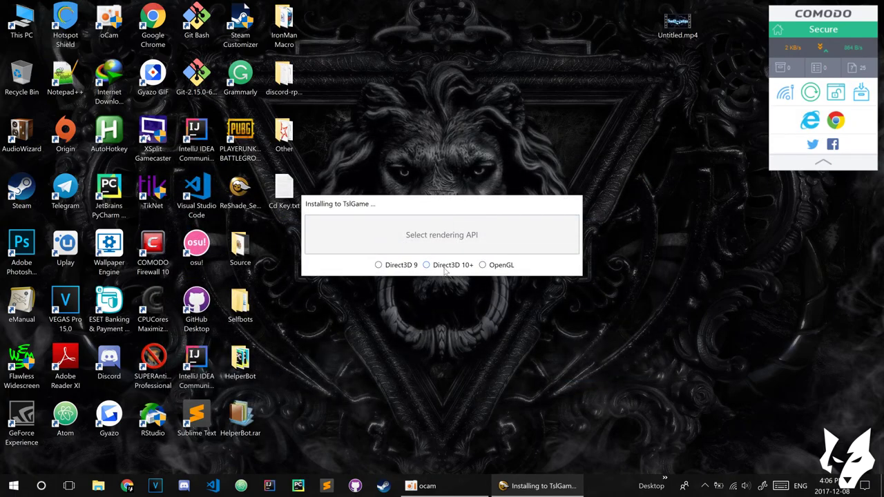
Choose Direct3D 10+ as the rendering API and accept the download of the standard effects collection.
click(445, 268)
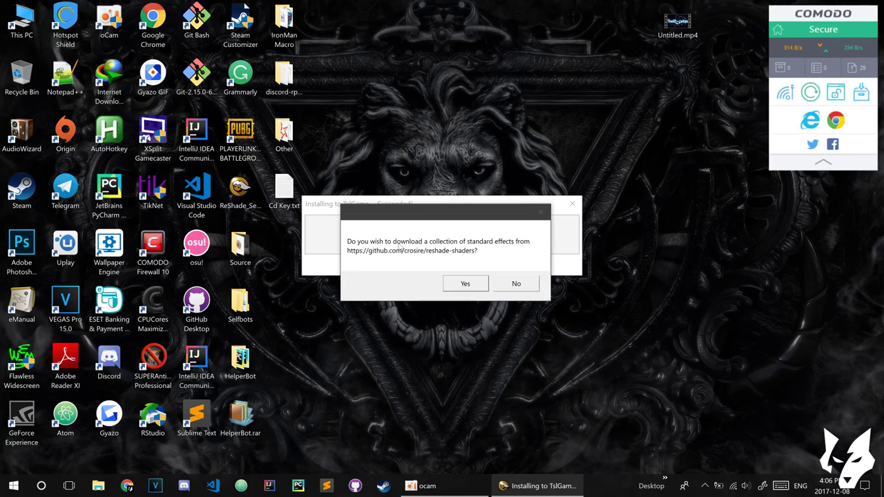
click(474, 283)
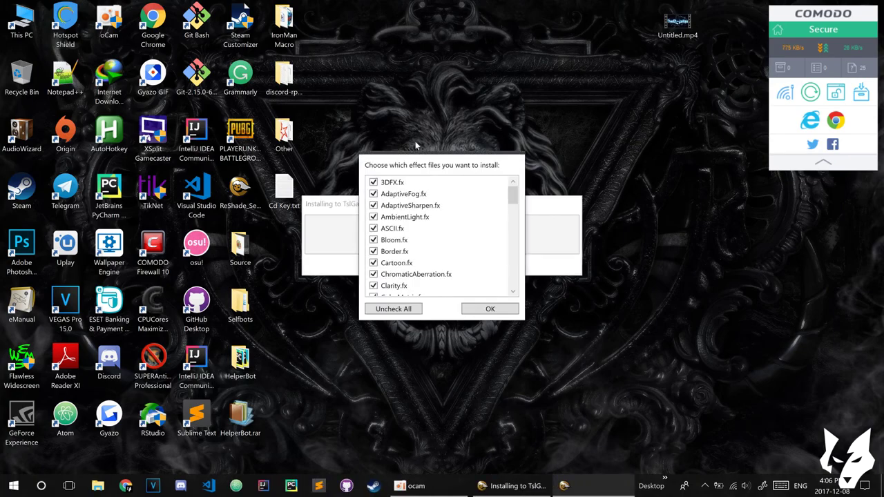
Deselect all effect files, and select only AdaptiveSharpen.fx, Clarity.fx, Colourfulness.fx, LumaSharpen.fx and Technicolor2.fx.
click(386, 309)
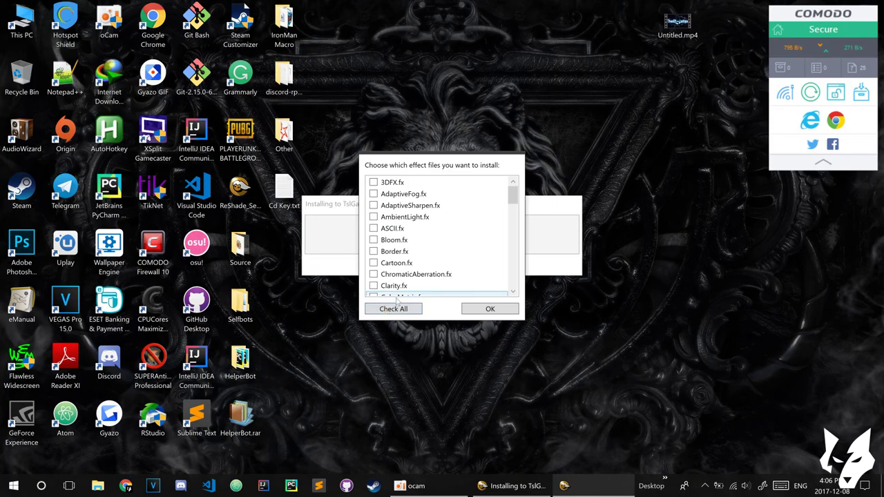
click(375, 205)
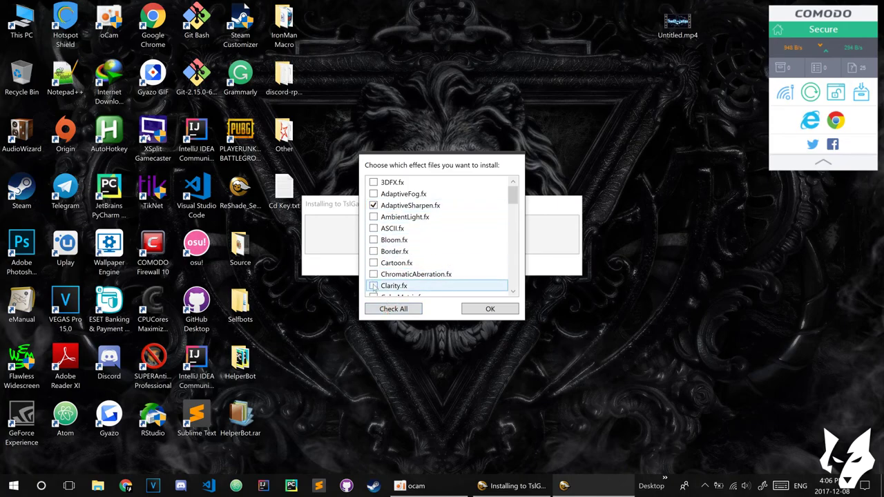
scroll(376, 269, down, 2)
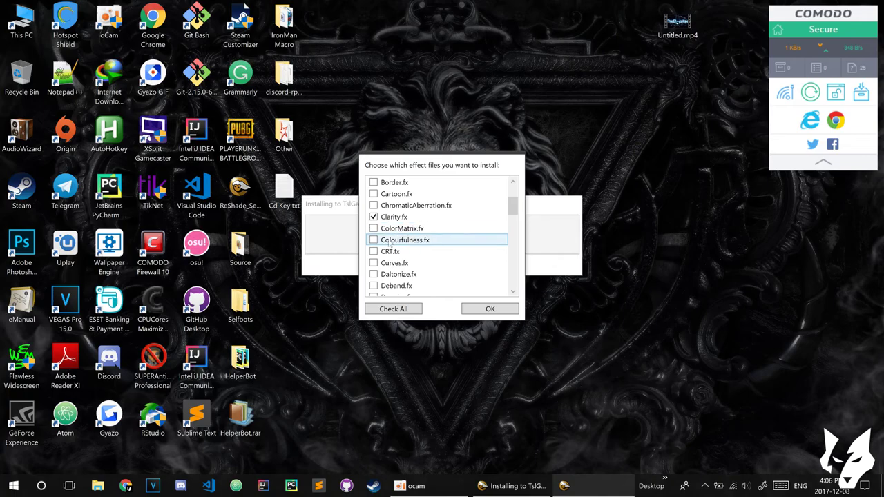
click(374, 239)
scroll(429, 250, down, 6)
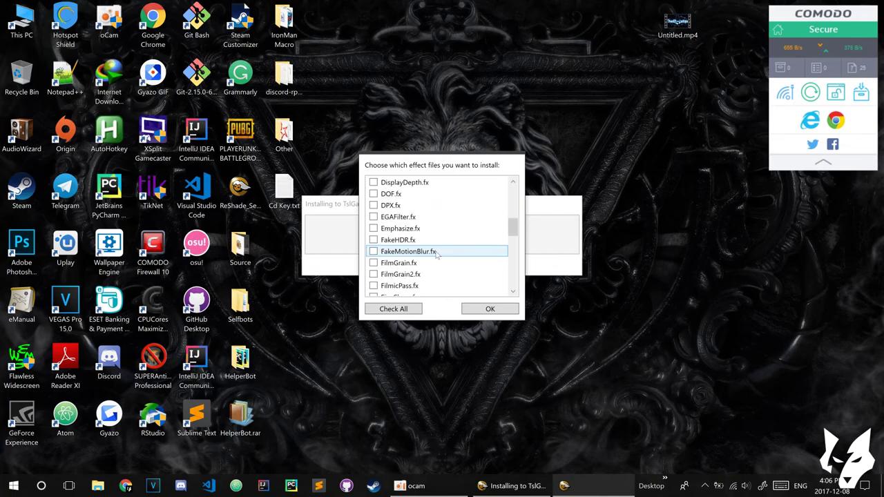
scroll(433, 255, down, 2)
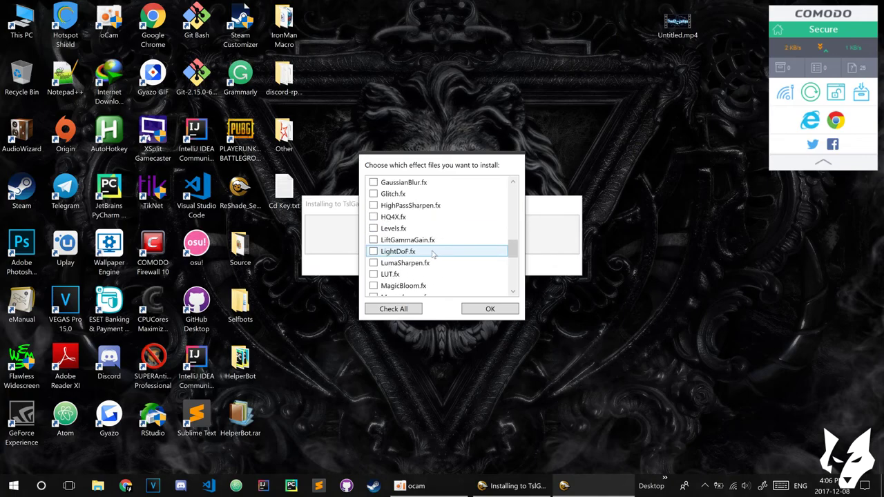
scroll(380, 265, down, 2)
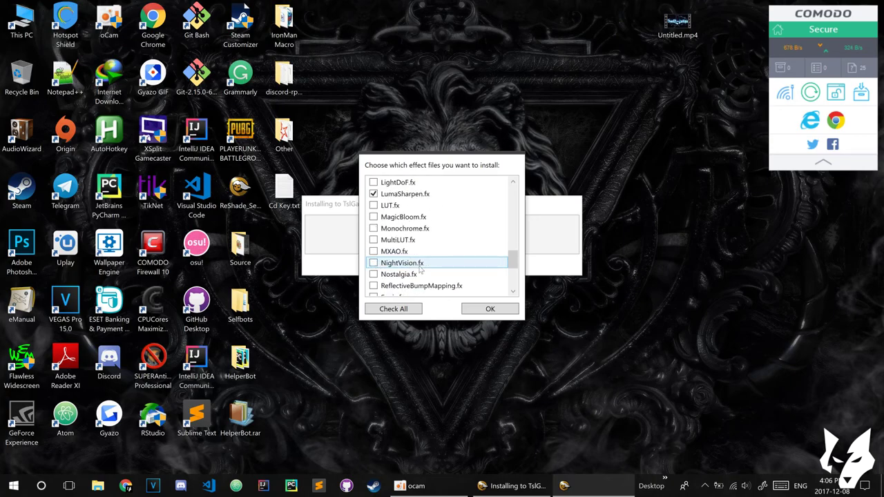
scroll(397, 263, down, 2)
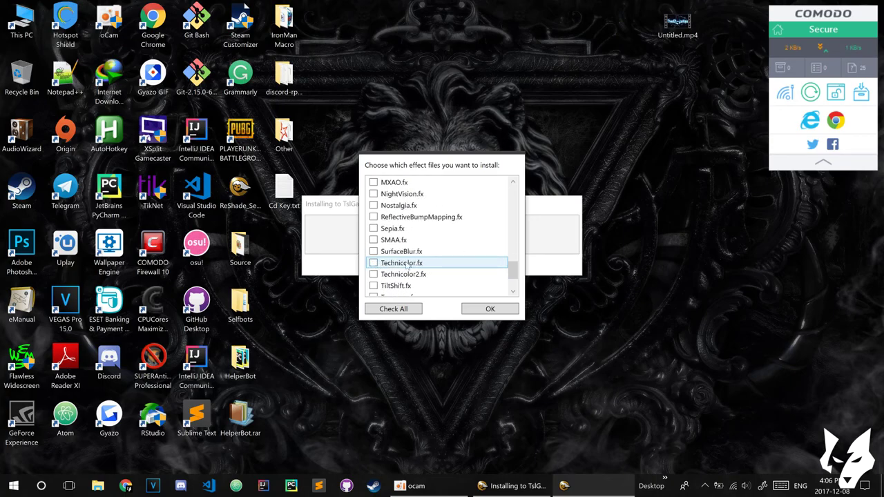
scroll(419, 268, down, 2)
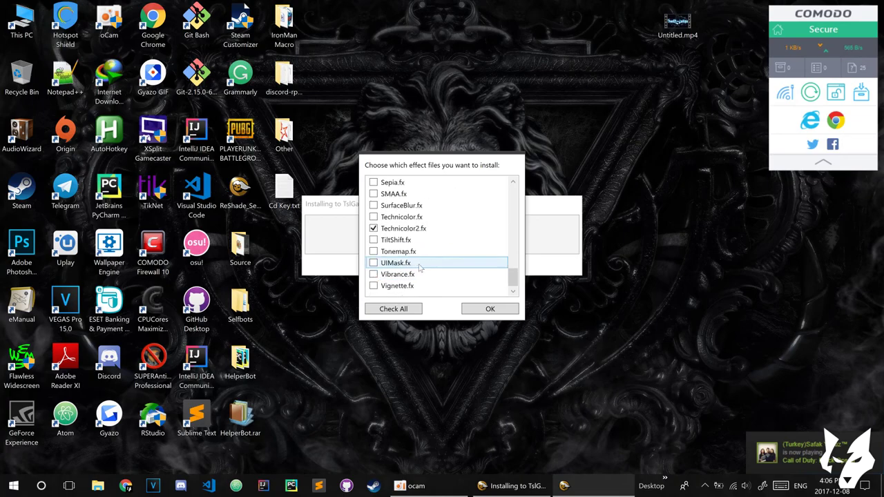
Add Vibrance.fx to the selected effects, and finish the installation by confirming the selection and closing the setup.
scroll(418, 259, up, 13)
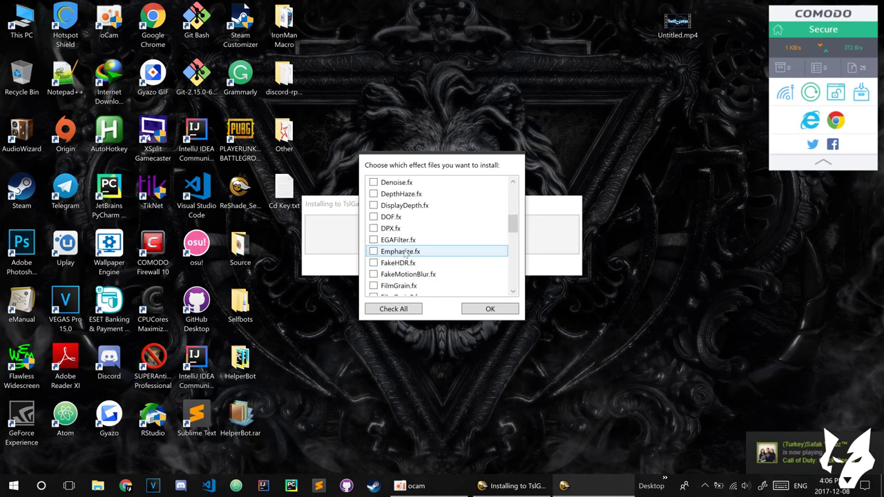
scroll(406, 250, down, 1)
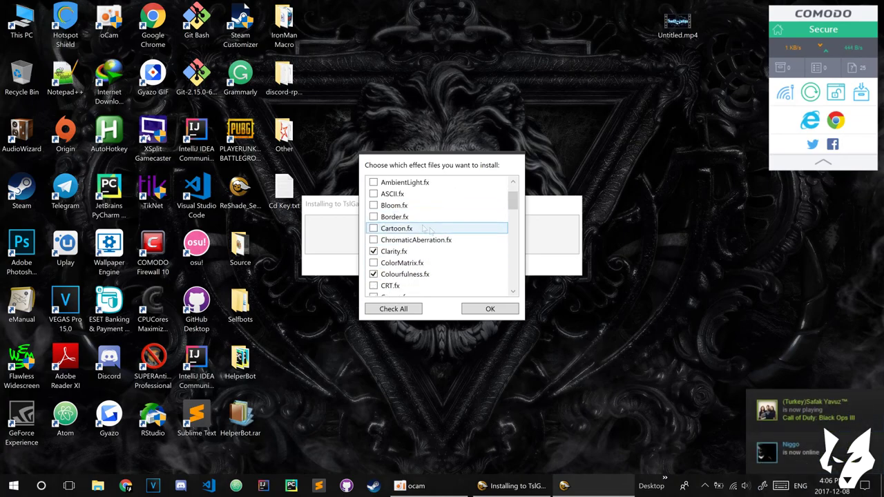
scroll(406, 254, down, 1)
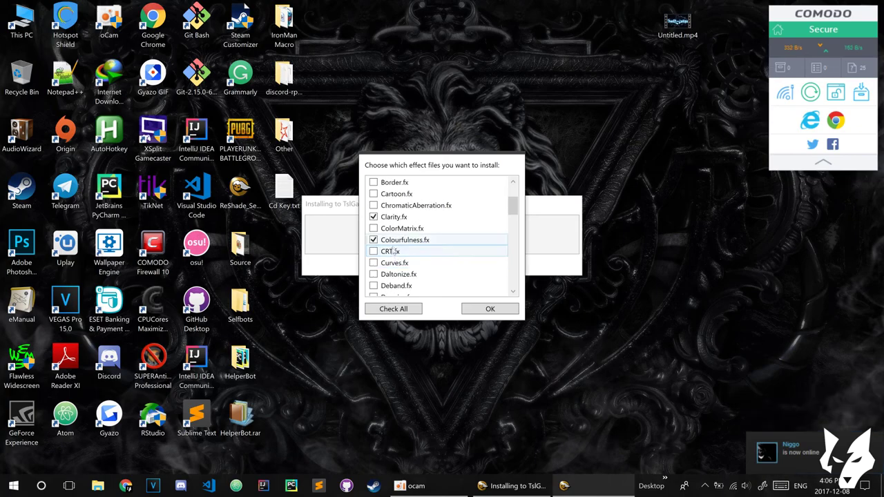
scroll(430, 247, down, 1)
scroll(446, 252, down, 8)
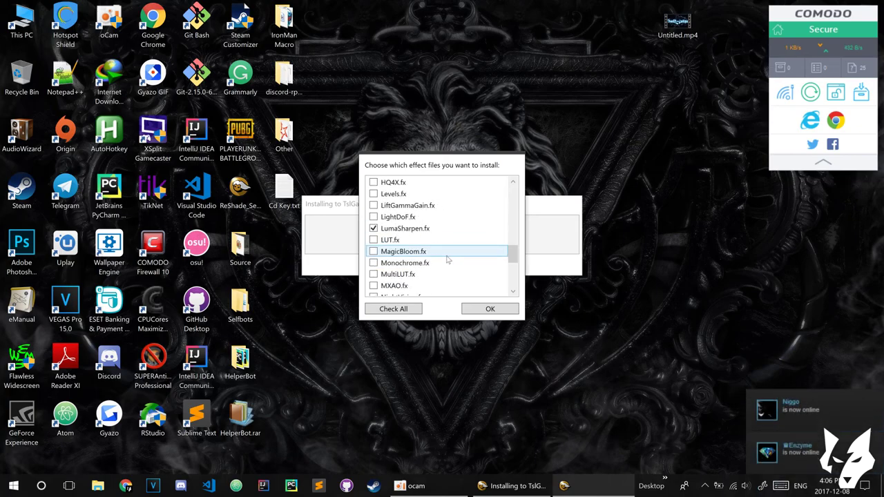
scroll(397, 240, down, 7)
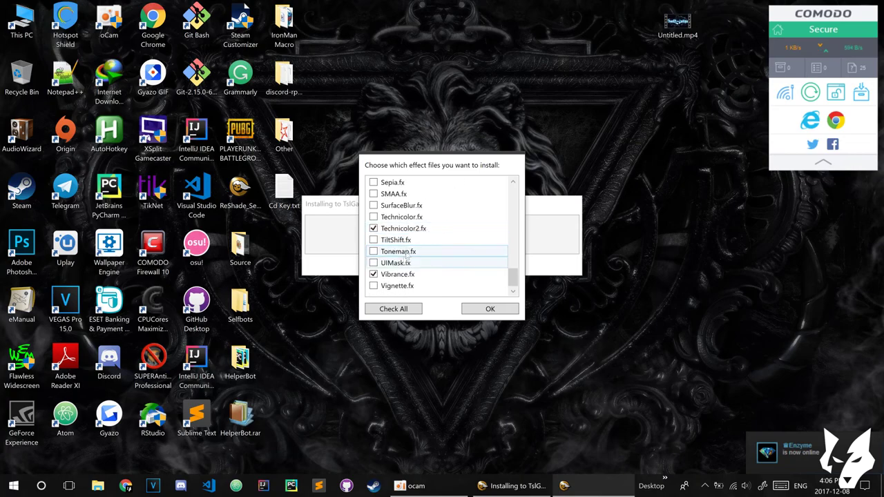
click(486, 309)
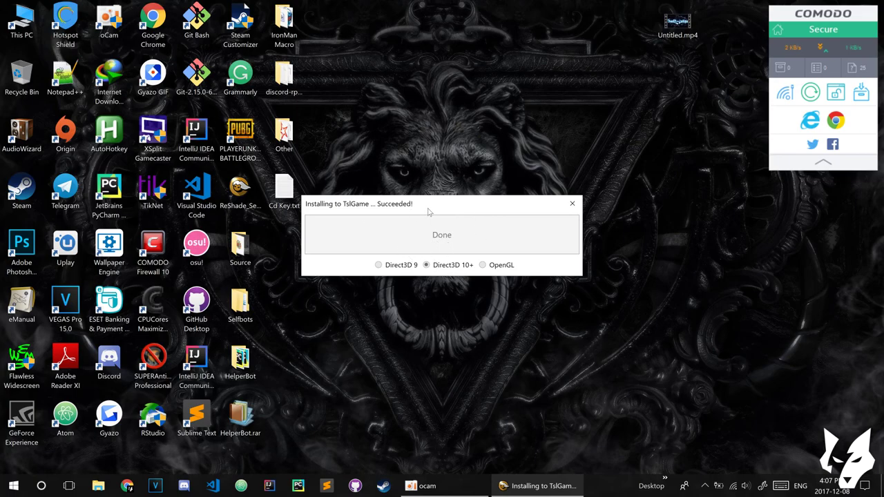
click(571, 203)
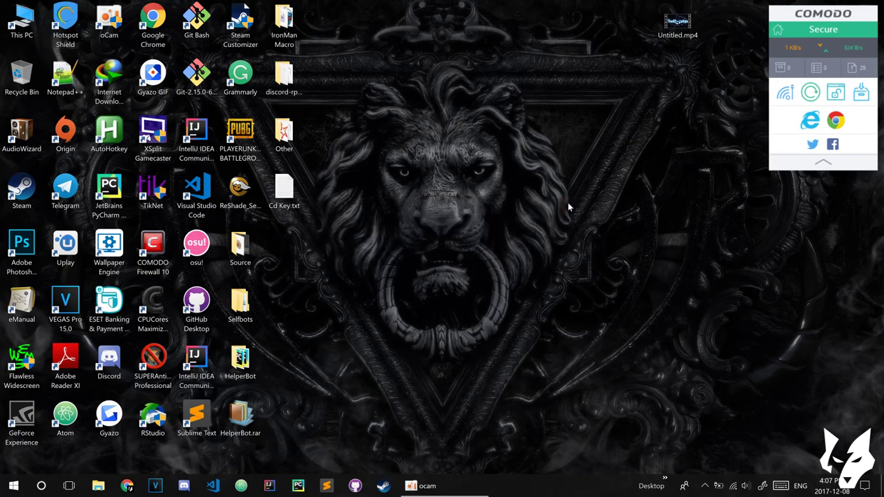
Open the game's folder Softwares (D:)\Steam\steamapps\common\PUBG\TslGame\Binaries\Win64 in File Explorer.
double_click(22, 23)
double_click(338, 169)
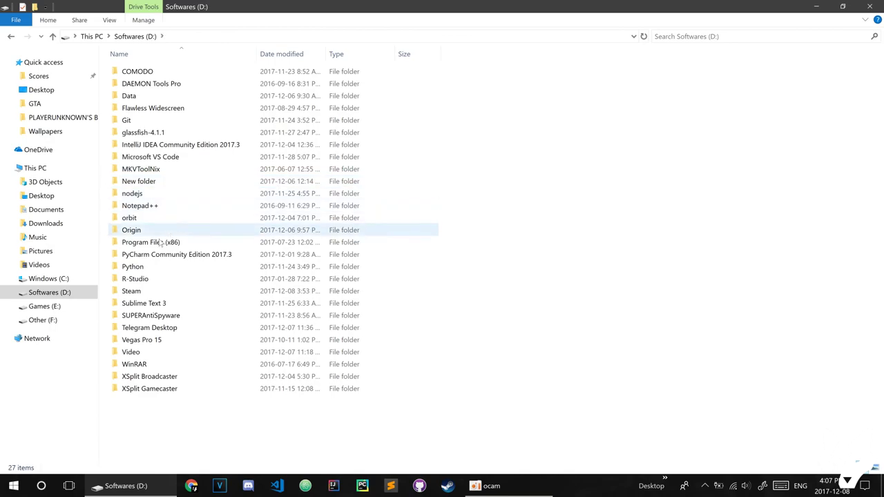
double_click(149, 291)
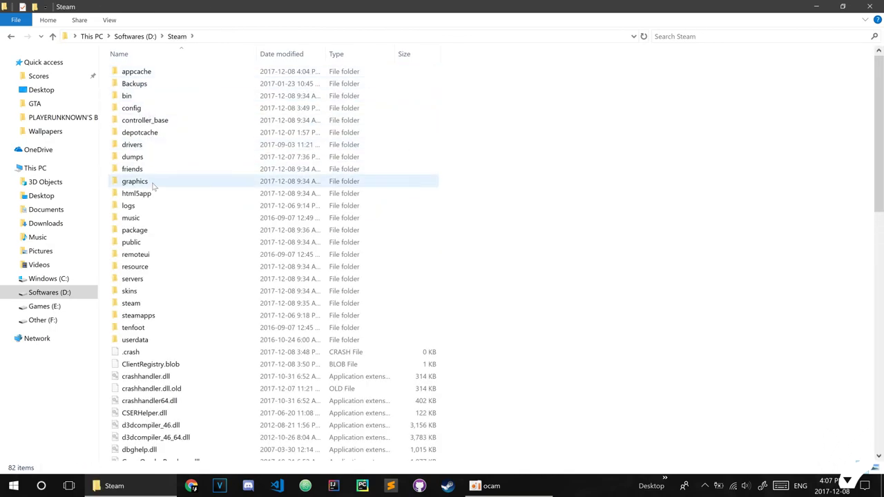
key(c)
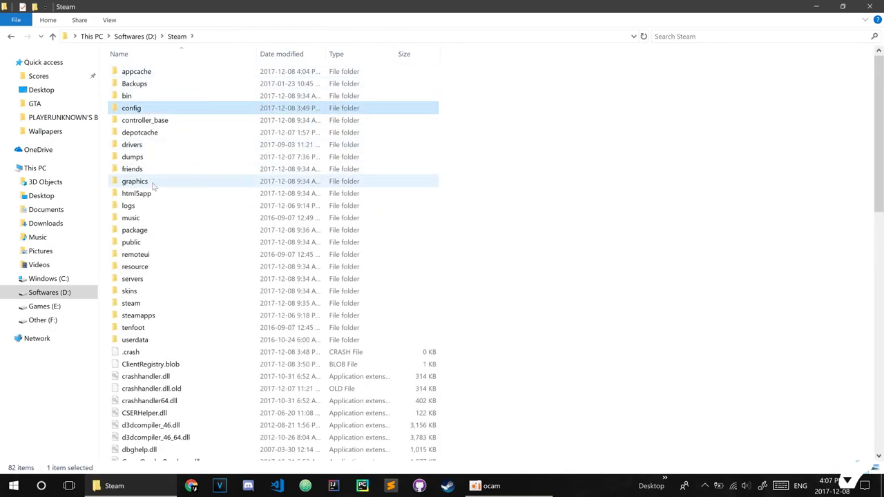
double_click(146, 315)
double_click(141, 72)
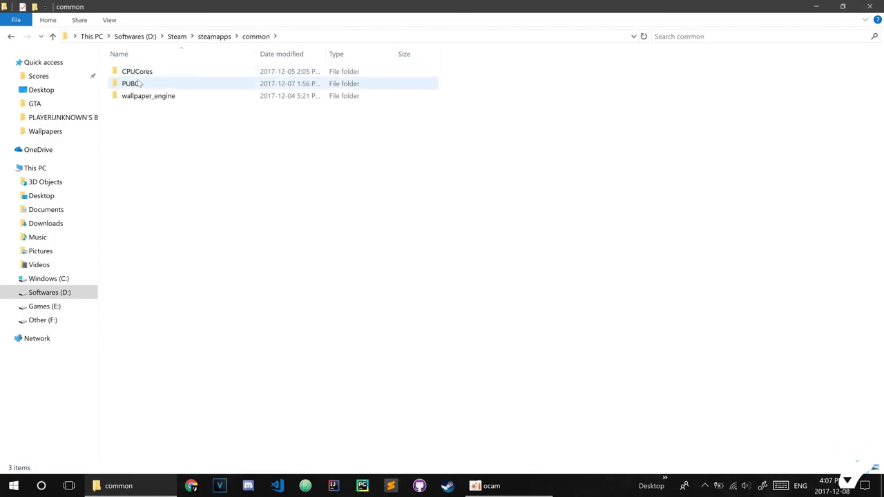
double_click(139, 83)
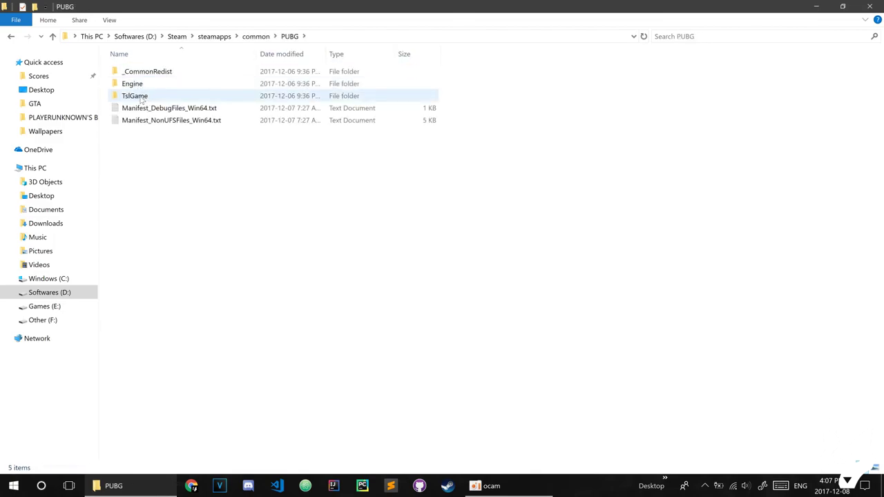
double_click(141, 97)
double_click(137, 71)
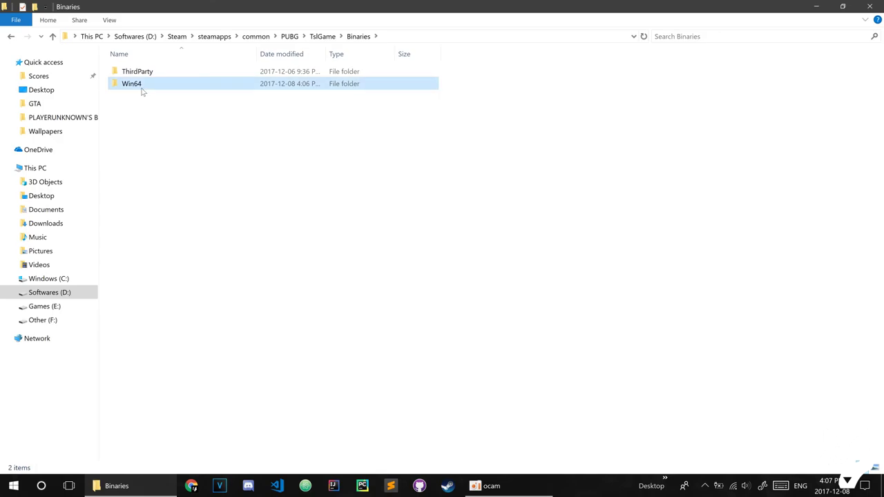
double_click(142, 86)
Rename the dxgi.dll file in the Win64 folder to d3d11.dll.
right_click(132, 146)
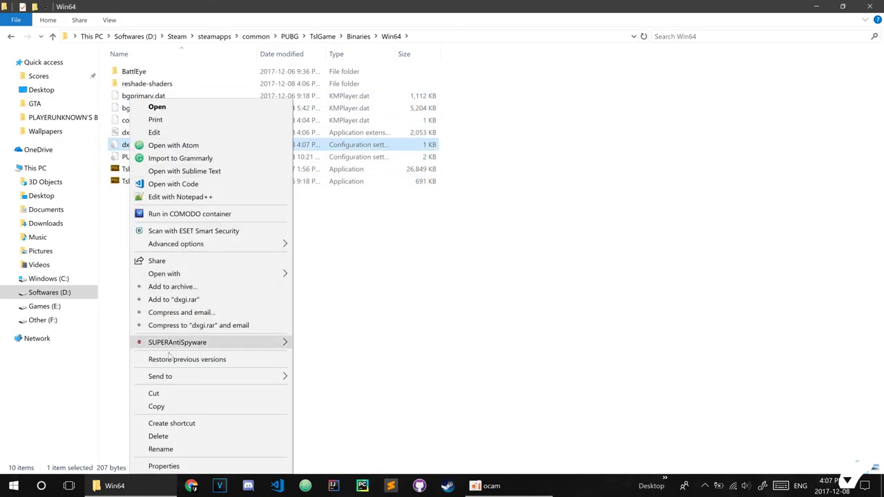
click(492, 382)
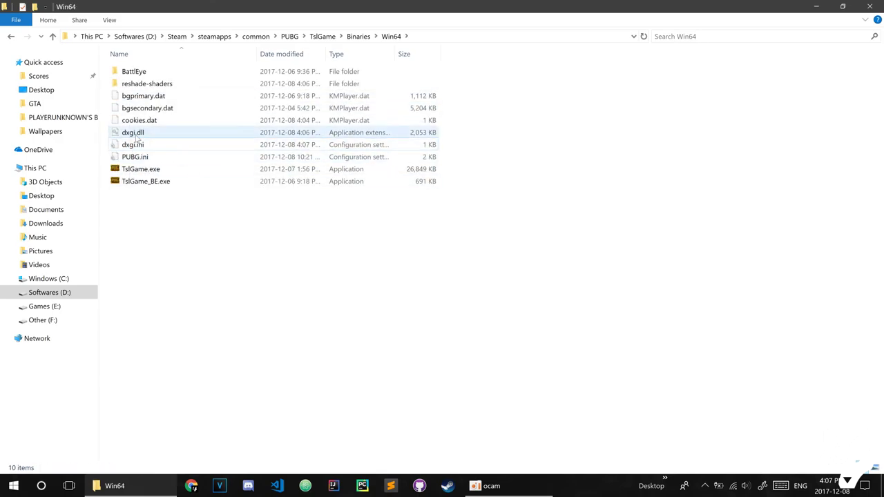
right_click(136, 135)
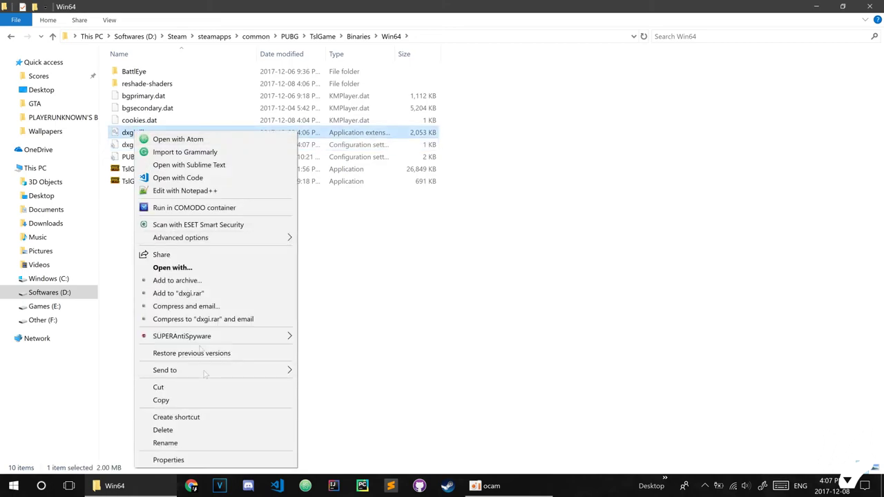
click(210, 442)
text(d3d11)
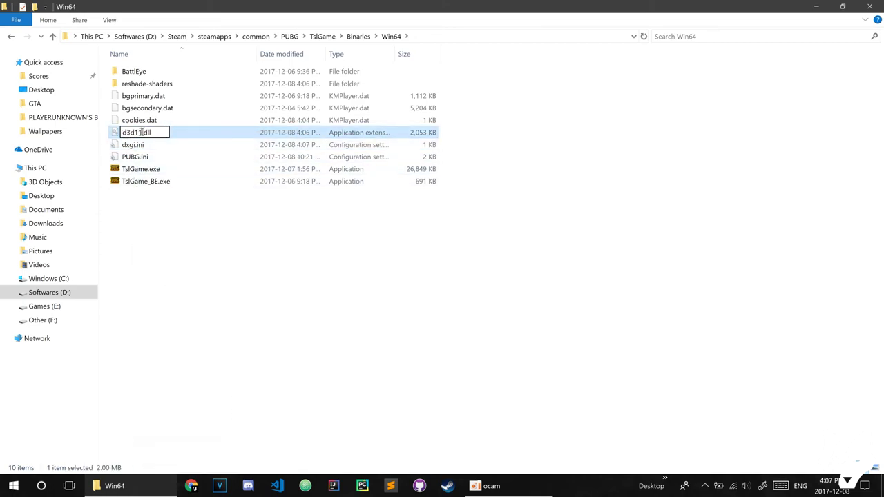
click(154, 198)
Rename the dxgi.ini configuration file in the Win64 folder to d3d11.ini.
right_click(133, 144)
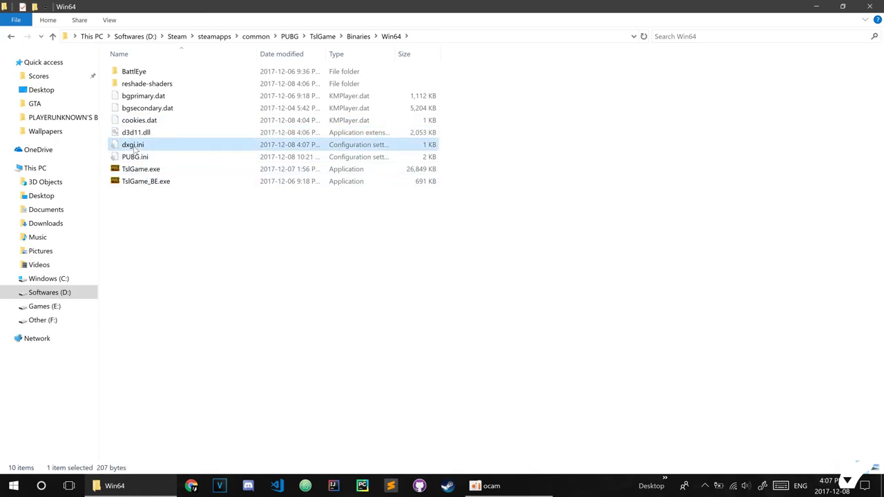
click(217, 449)
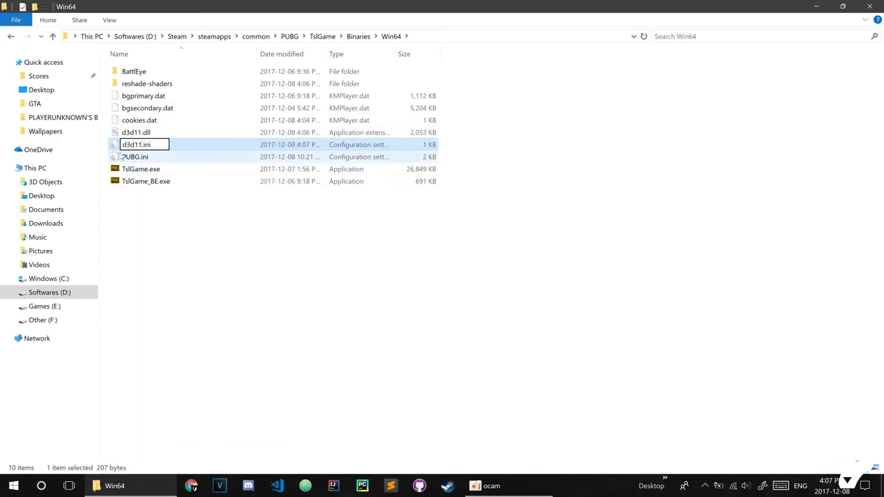
text(d3d11)
key(Return)
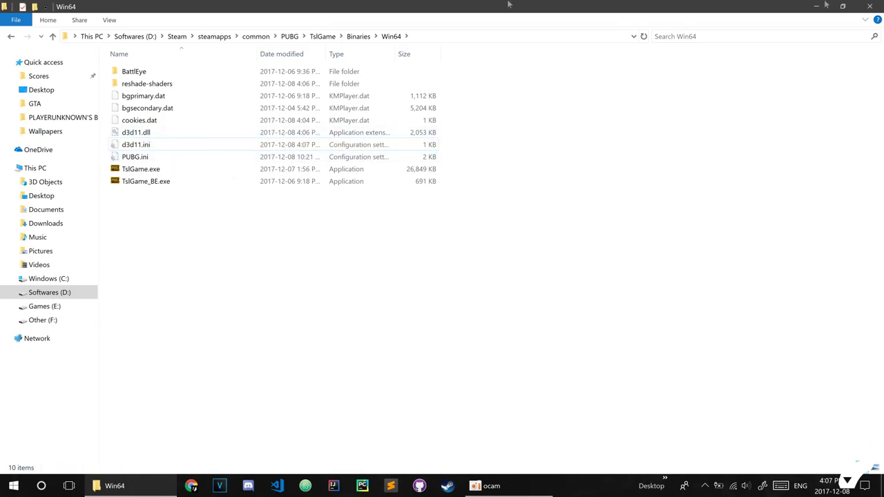
Switch to Steam, launch CPUCores :: Maximize Your FPS from the software library, and close the Steam window and the About CPUCores dialog.
key(super+d)
click(704, 485)
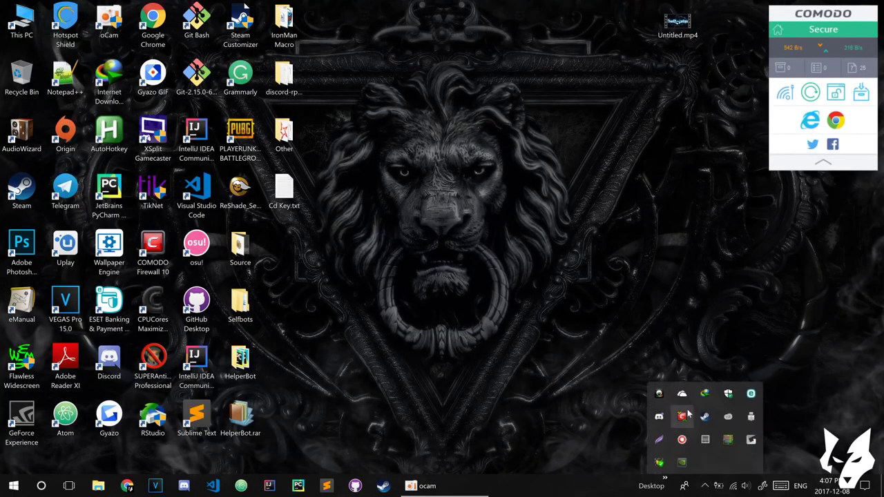
click(704, 417)
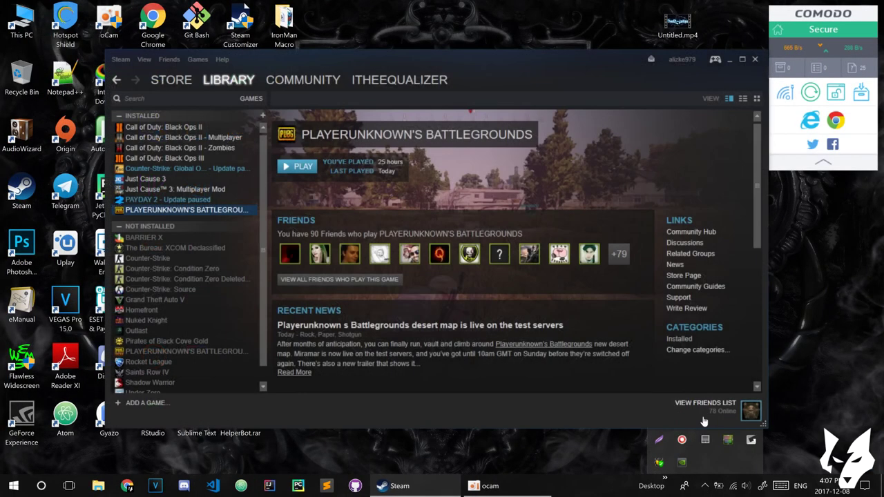
click(251, 99)
click(253, 126)
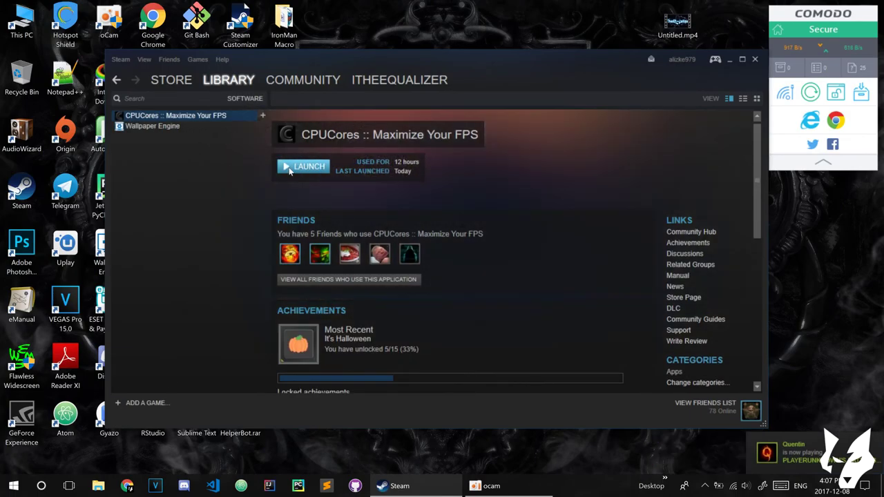
click(755, 59)
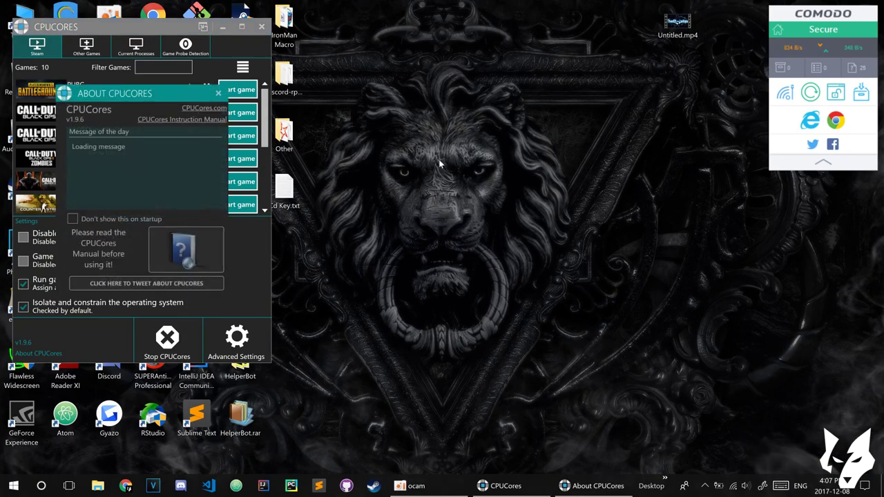
click(219, 93)
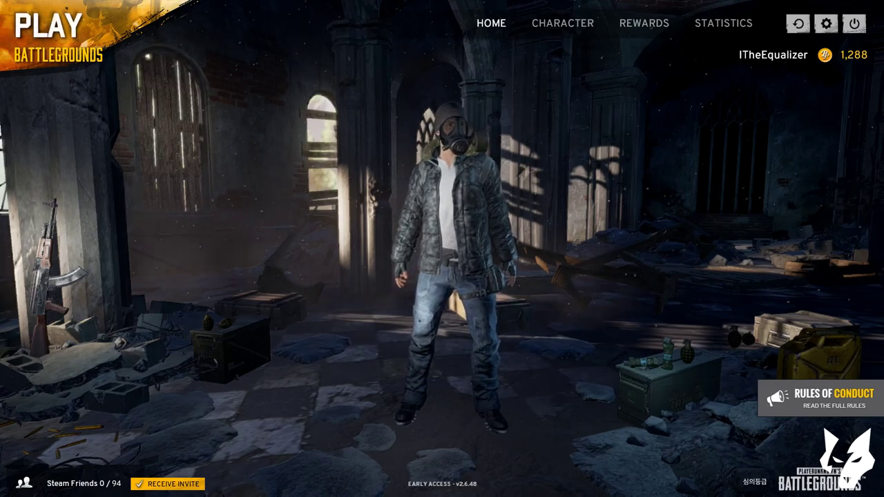
Open the ReShade overlay in PLAYERUNKNOWN'S BATTLEGROUNDS and move it aside so it does not cover the character.
key(Home)
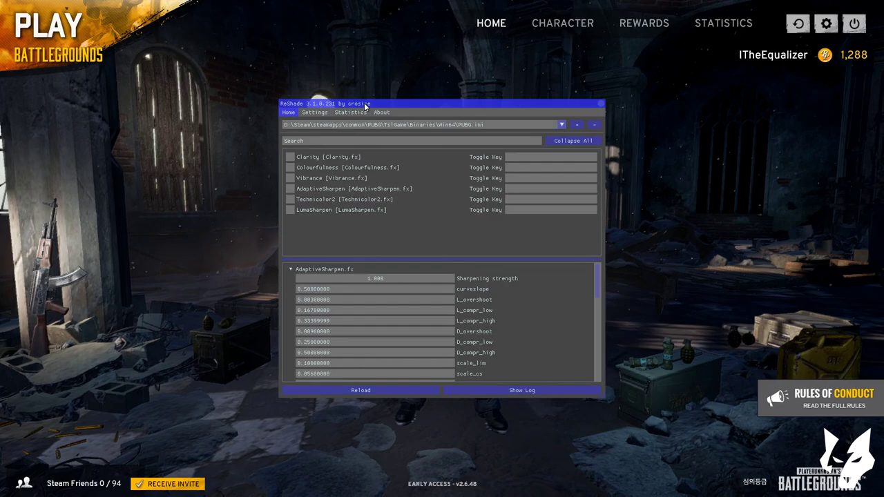
drag(364, 105, 355, 106)
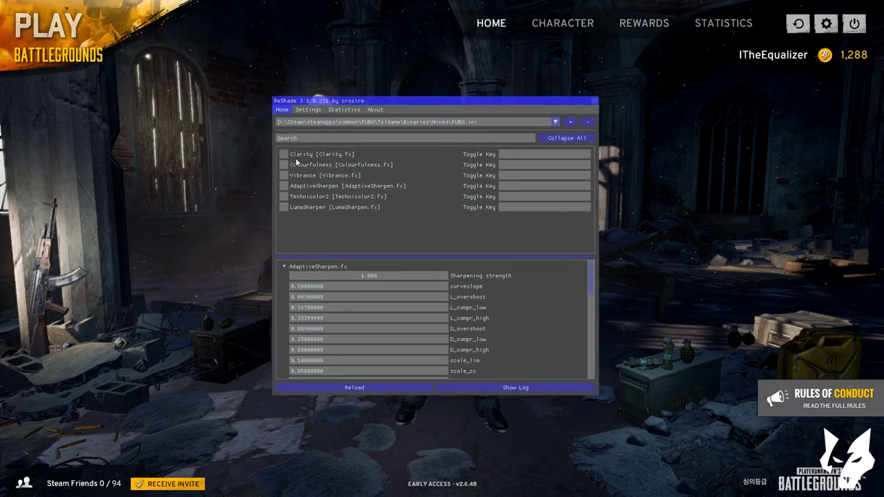
drag(368, 103, 98, 170)
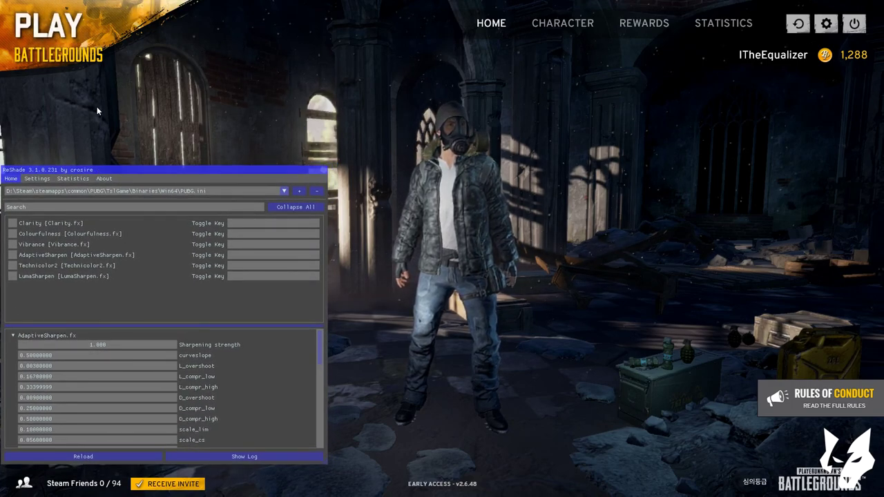
Enable the Clarity, Colourfulness, Vibrance, AdaptiveSharpen, Technicolor2 and LumaSharpen effects in ReShade.
click(33, 237)
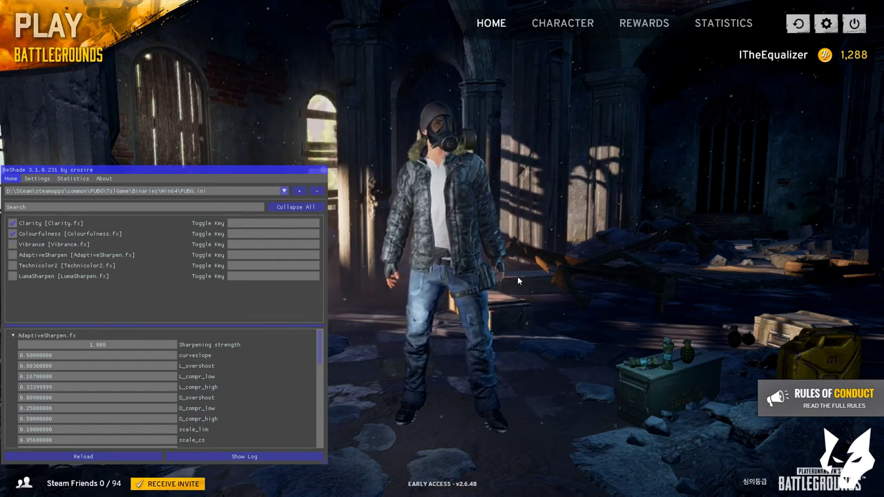
click(29, 248)
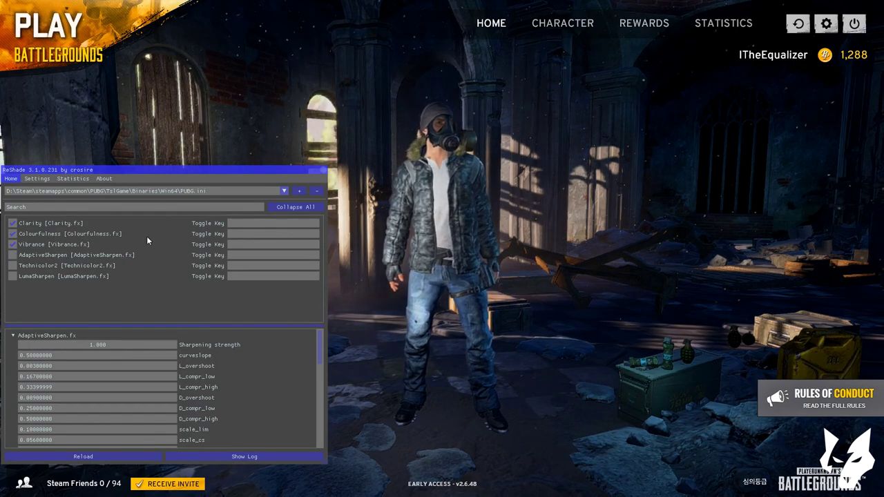
click(43, 255)
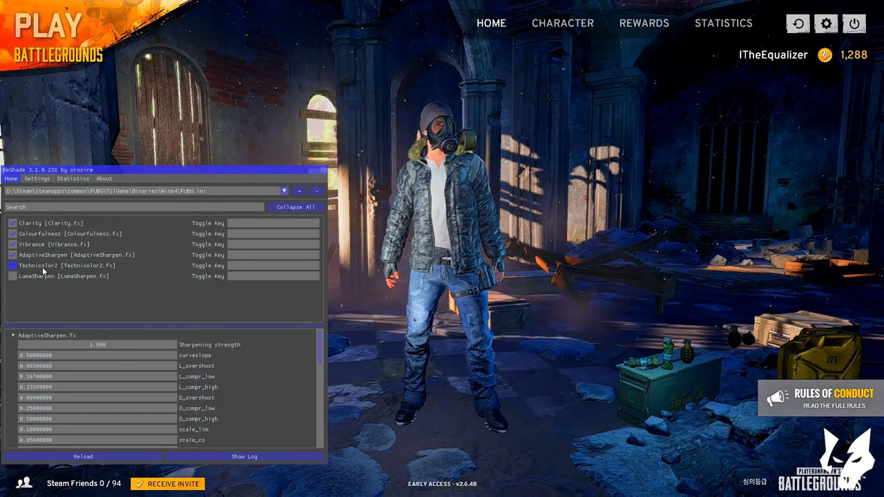
click(42, 267)
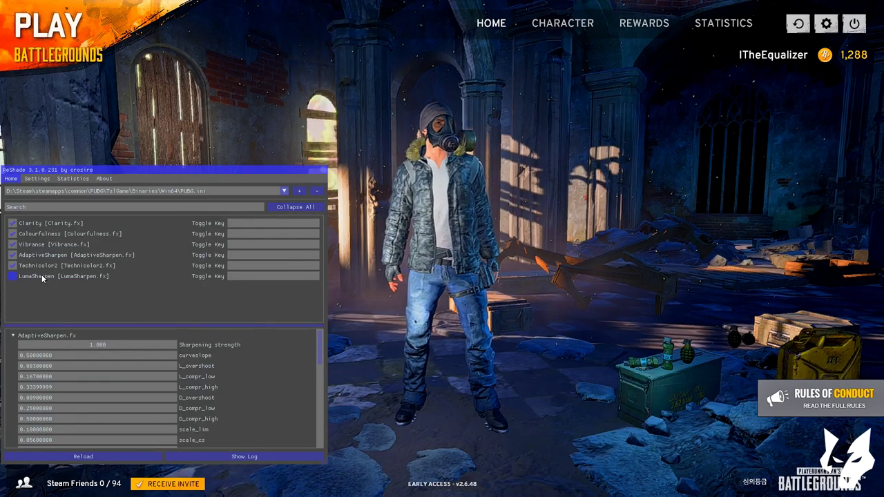
click(41, 275)
Move the ReShade overlay back to the middle of the game view and close it, reopening it once before closing it again.
drag(176, 169, 437, 152)
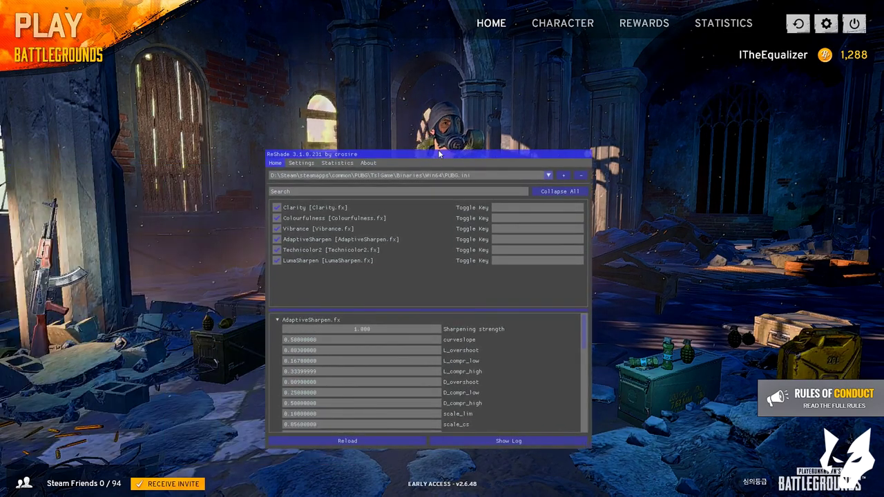
click(587, 153)
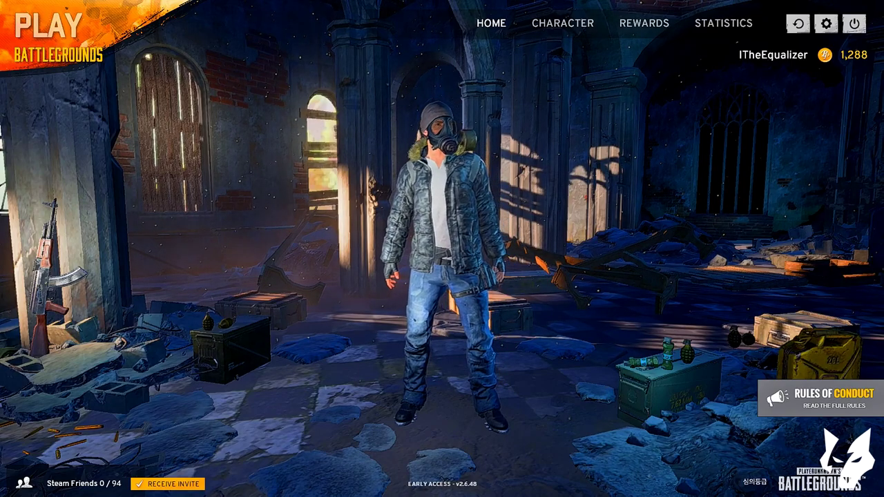
key(Home)
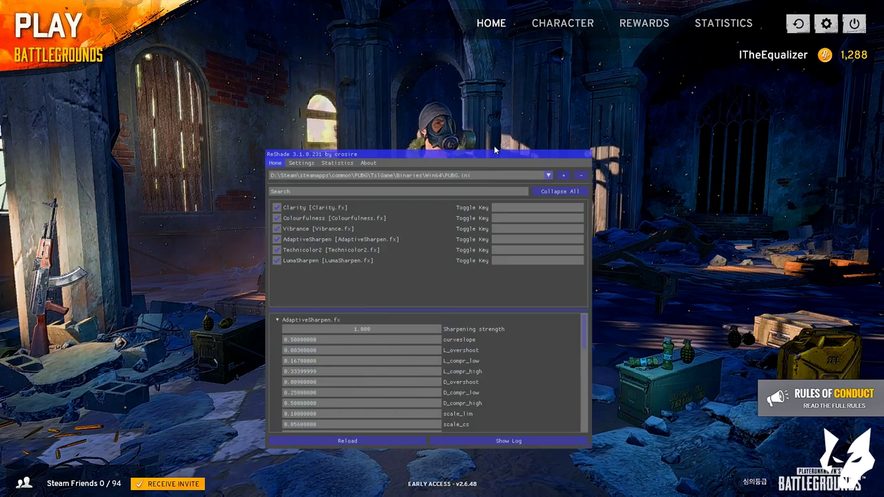
click(587, 153)
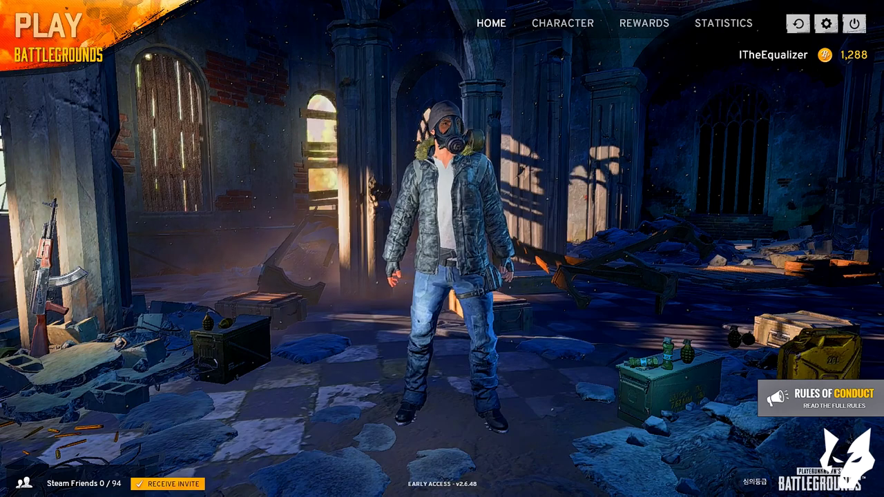
Toggle the ReShade effects off and on several times to compare the game's picture with and without them.
key(Scroll_Lock)
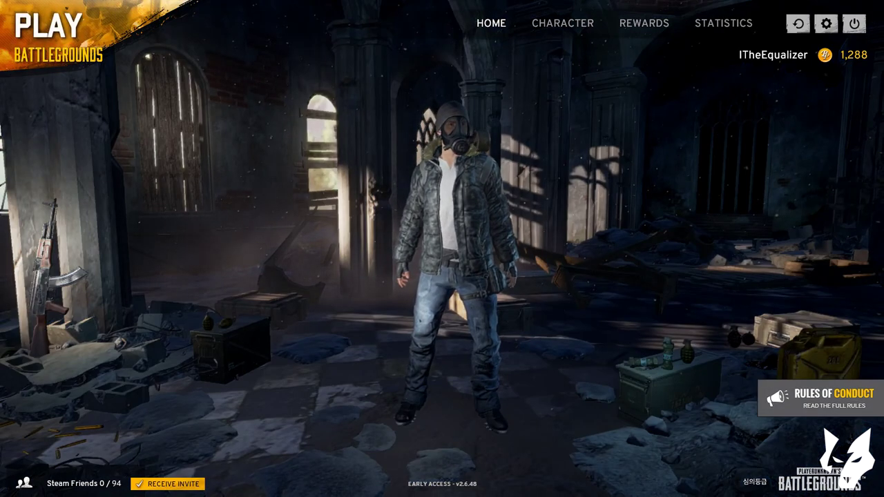
key(Scroll_Lock)
key(Scroll_Lock)
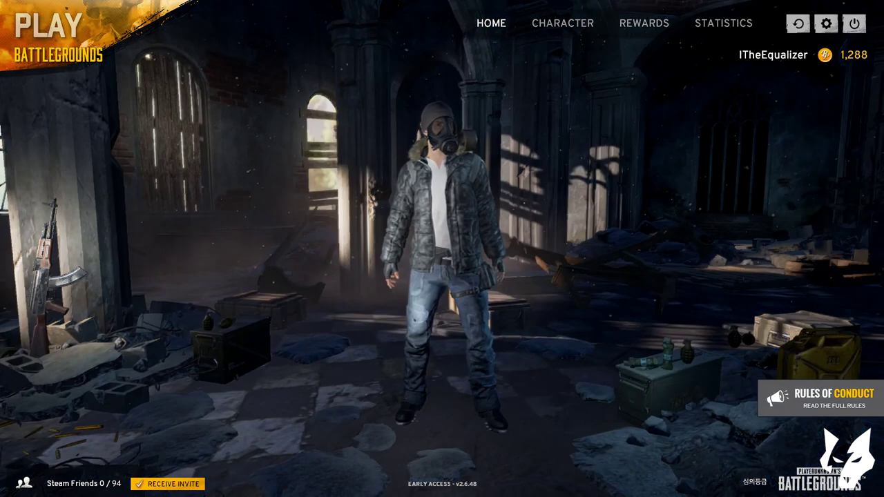
key(Scroll_Lock)
key(Scroll_Lock)
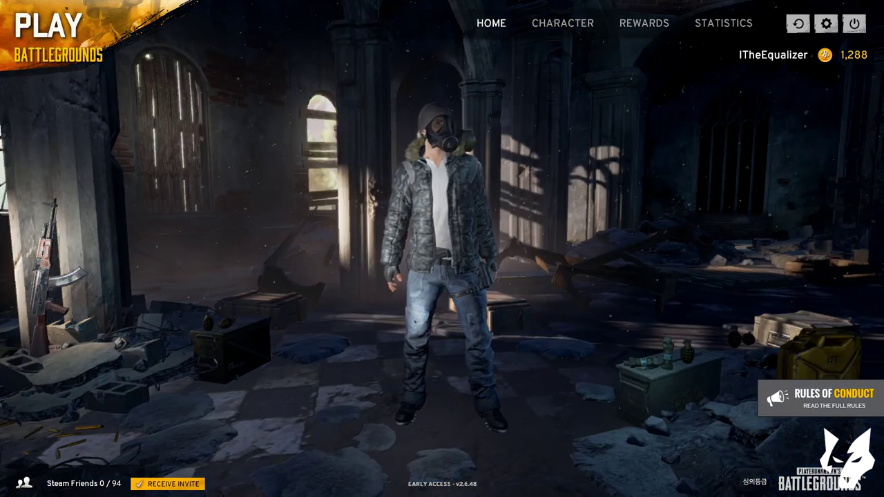
key(Scroll_Lock)
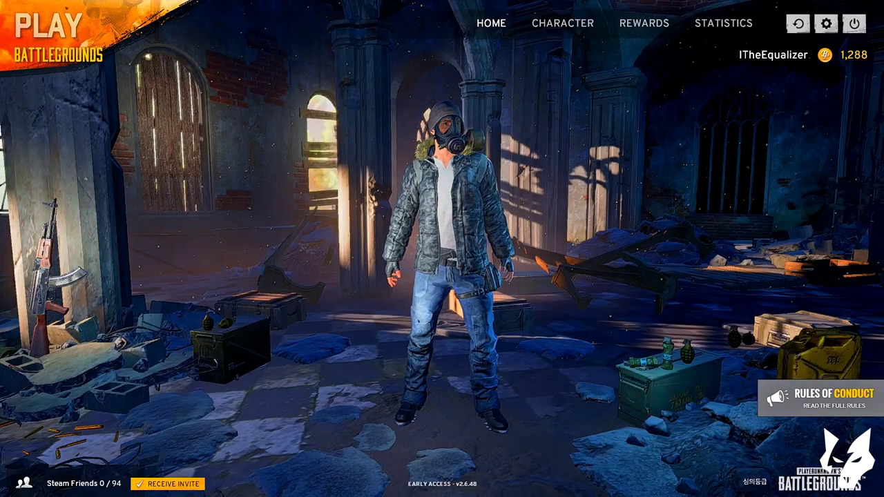